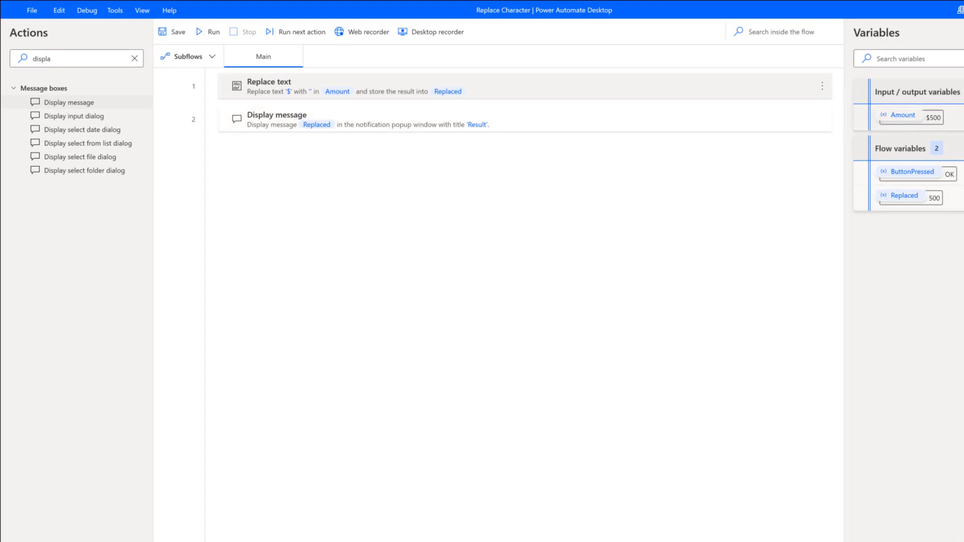
right_click(904, 115)
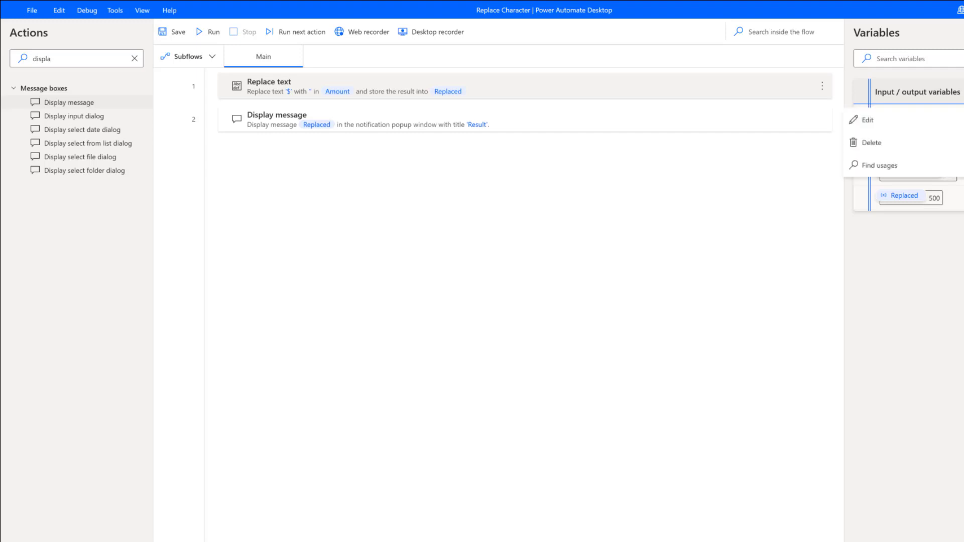
left_click(938, 123)
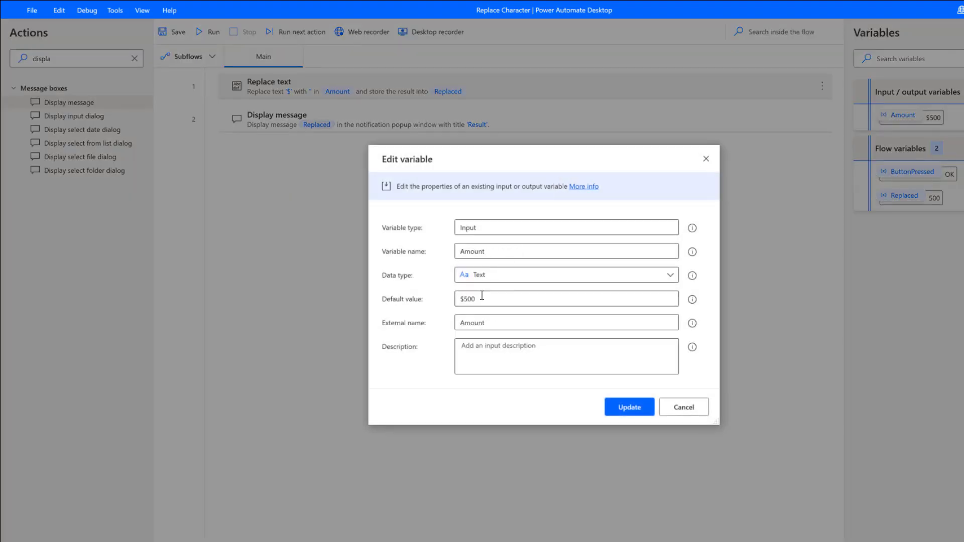
double_click(488, 254)
double_click(466, 299)
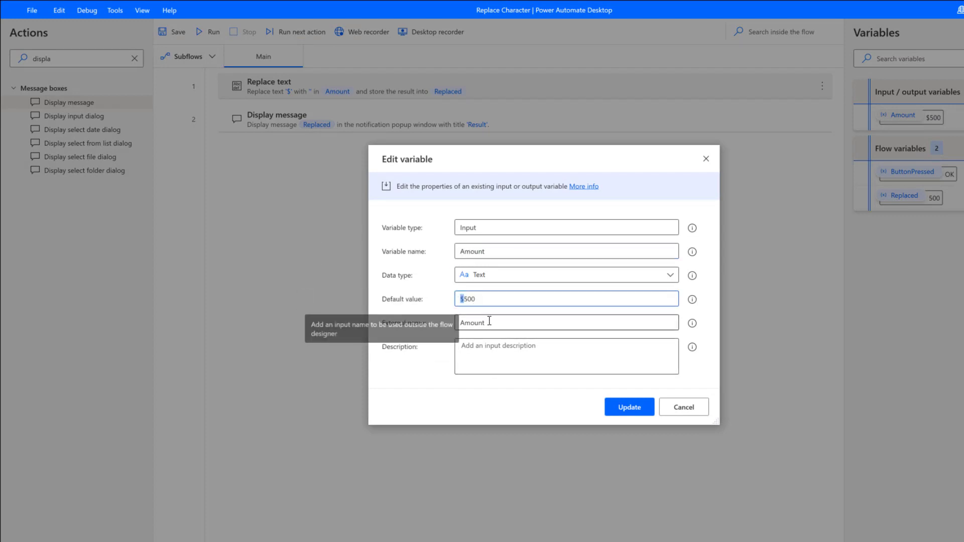
double_click(472, 323)
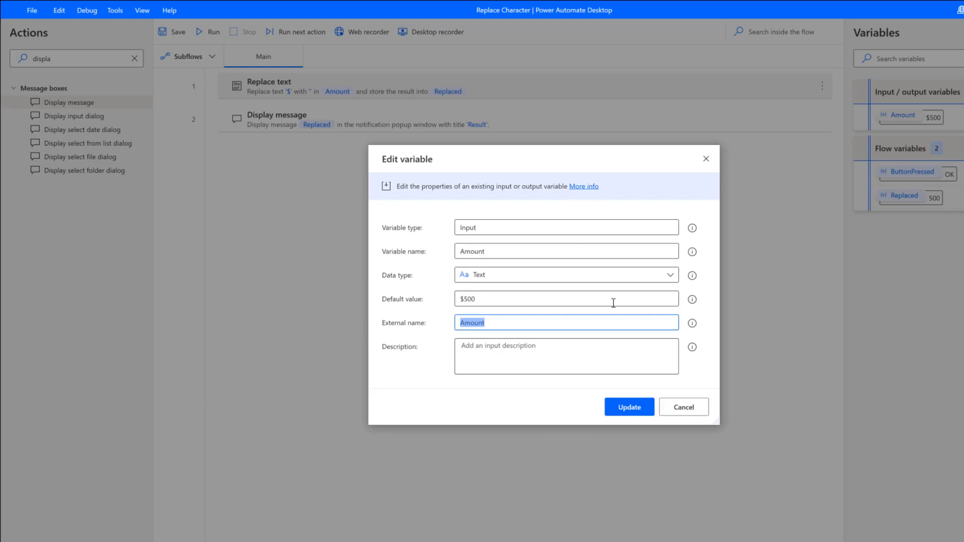
left_click(676, 411)
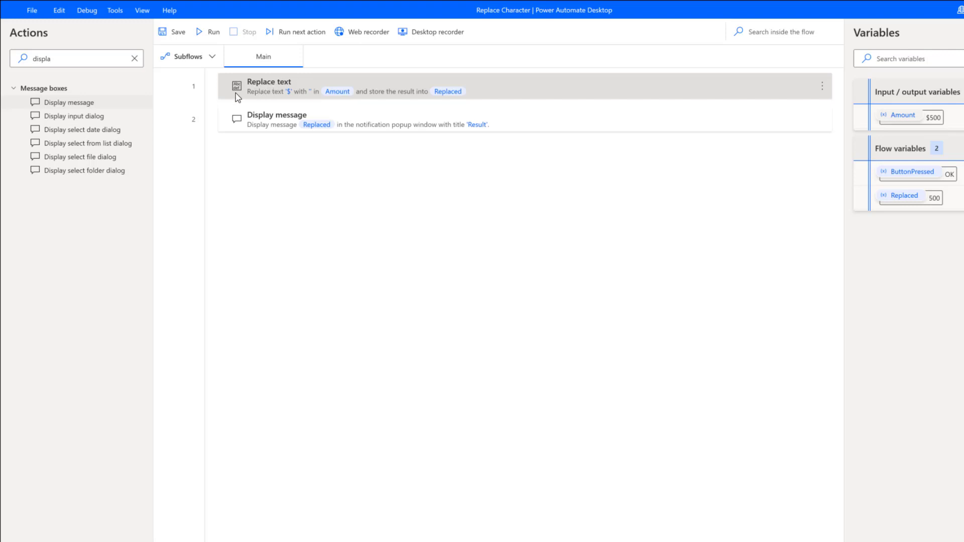
Filter the actions list to 'replace' and open the existing Replace text step's settings.
left_click(104, 60)
key("ctrl+a")
key("BackSpace")
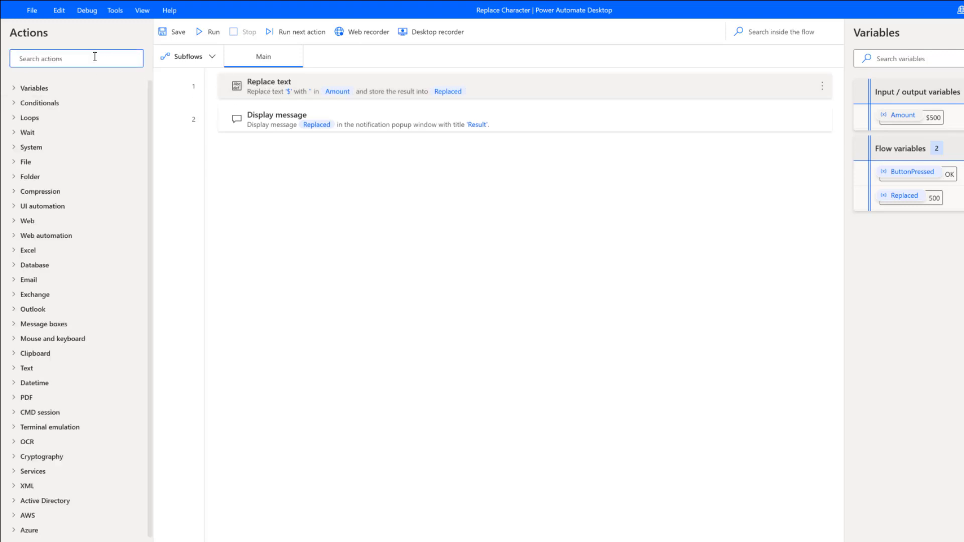
type("replac")
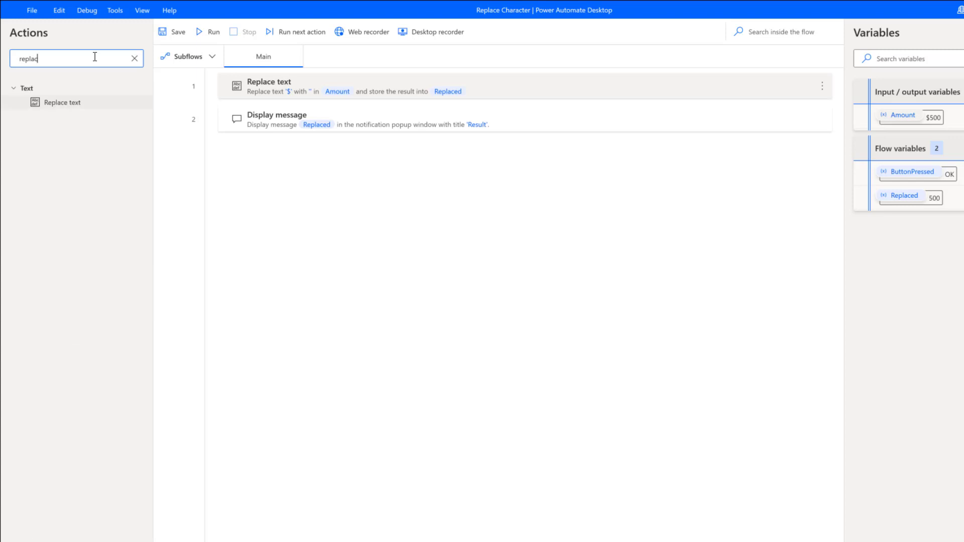
type("e")
double_click(480, 88)
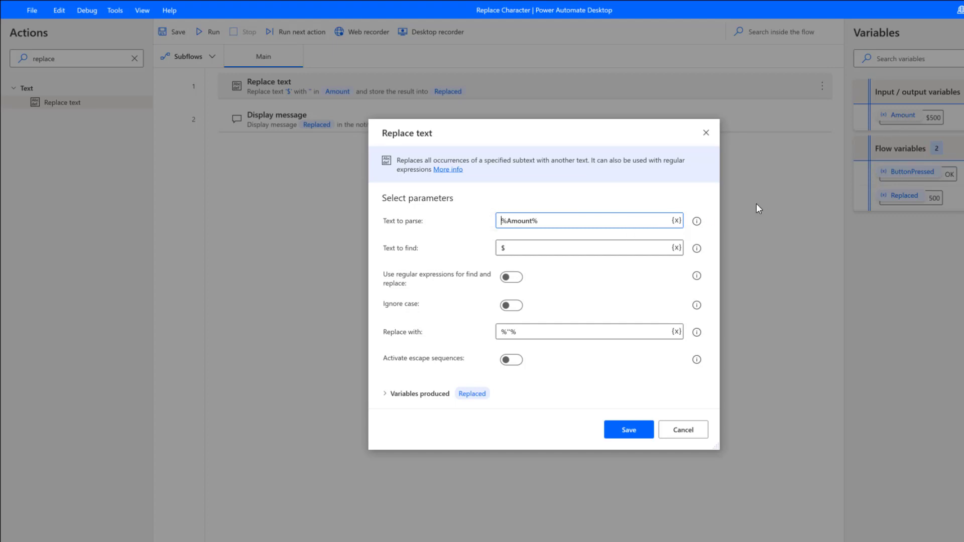
Check that %Amount% is parsed for '$' and clear stray characters from Replace with.
left_click(676, 222)
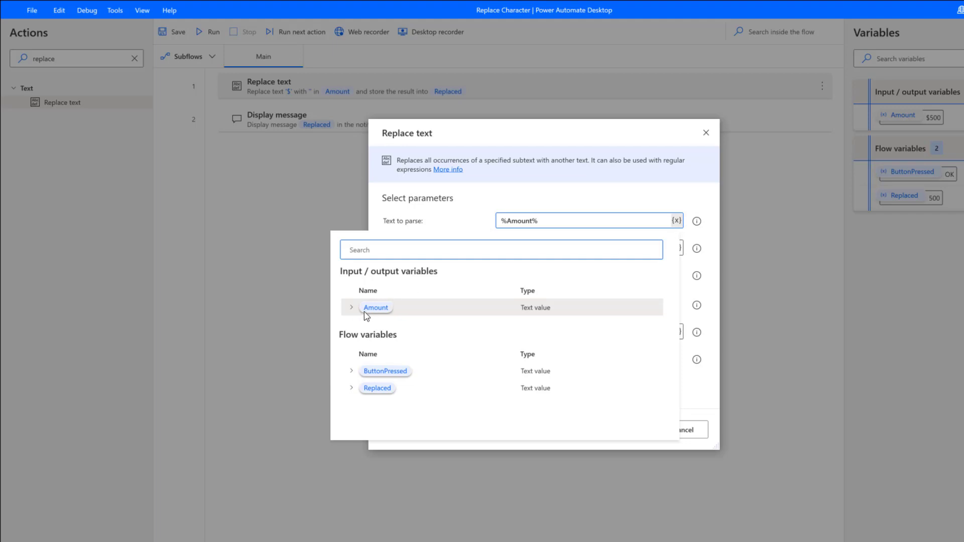
left_click(672, 196)
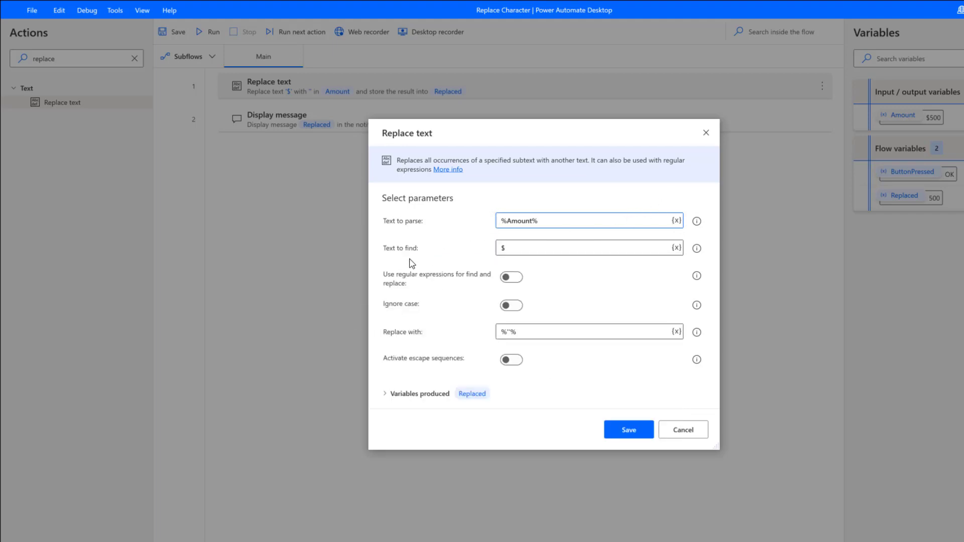
double_click(512, 248)
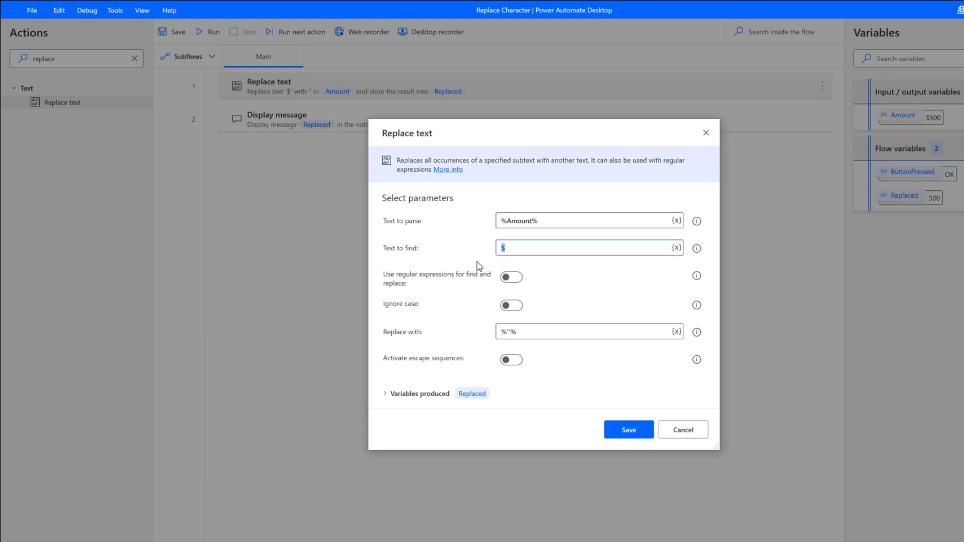
left_click(510, 332)
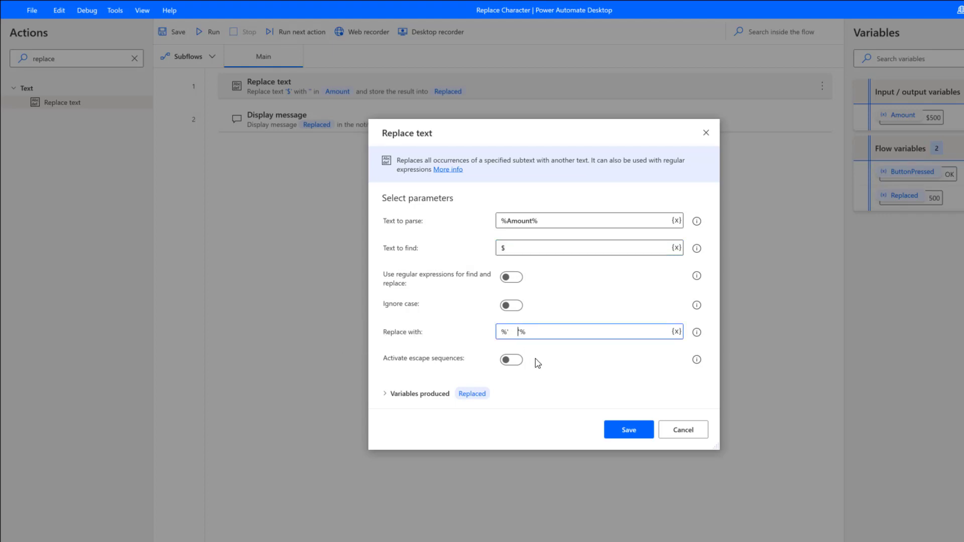
key("BackSpace")
key("BackSpace")
key("BackSpace")
key("BackSpace")
key("BackSpace")
key("BackSpace")
Save the Replace text settings, then review the Display message settings without changes.
left_click(628, 428)
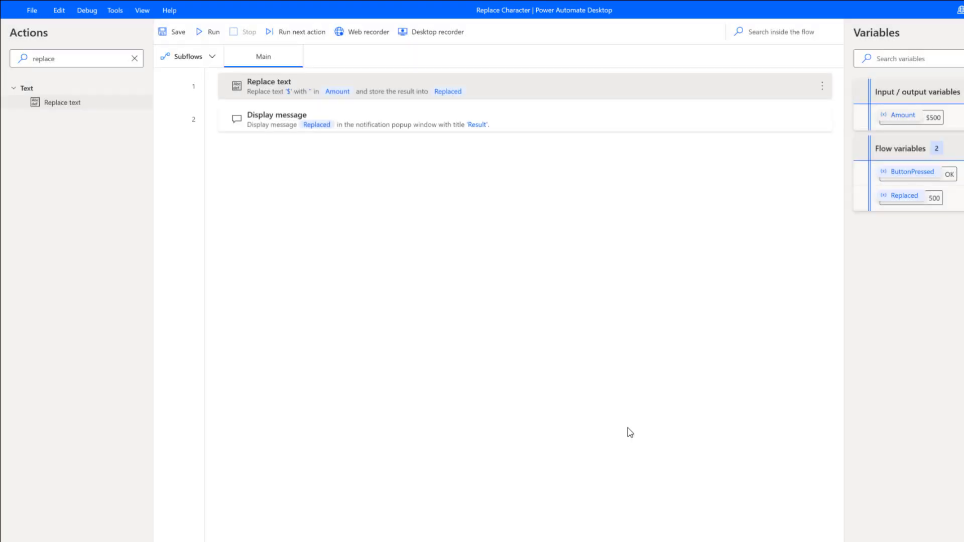
double_click(518, 125)
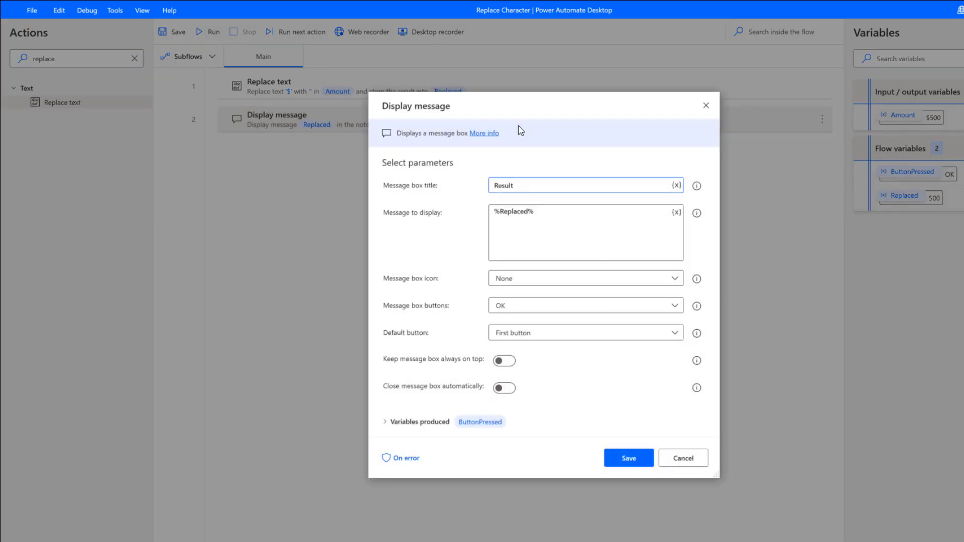
left_click_drag(522, 103, 457, 164)
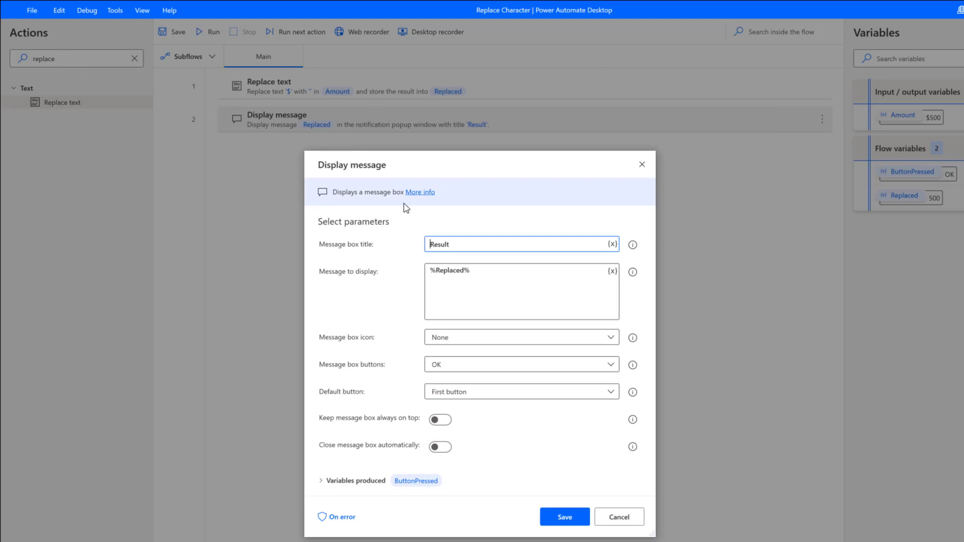
left_click(632, 517)
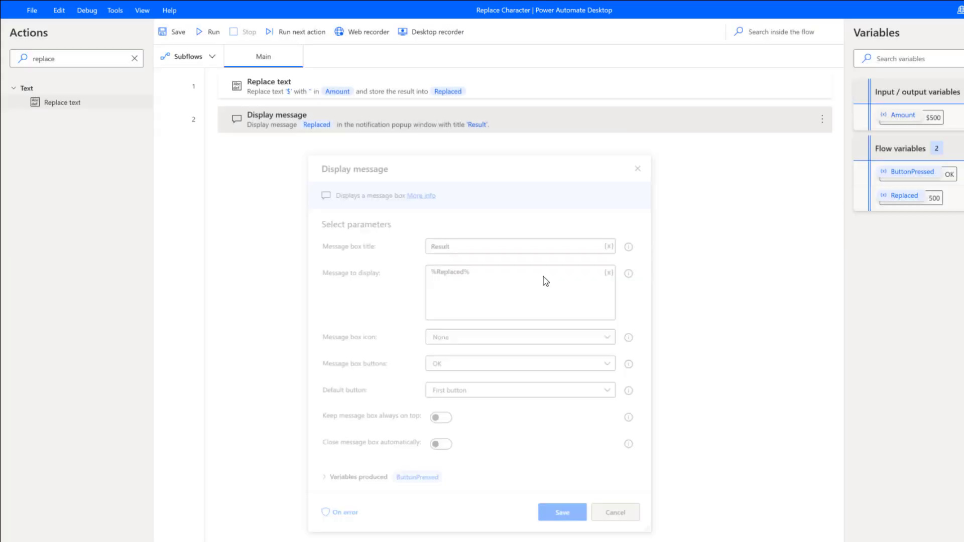
Confirm Replace text outputs the variable Replaced, then reopen the Display message settings.
double_click(516, 89)
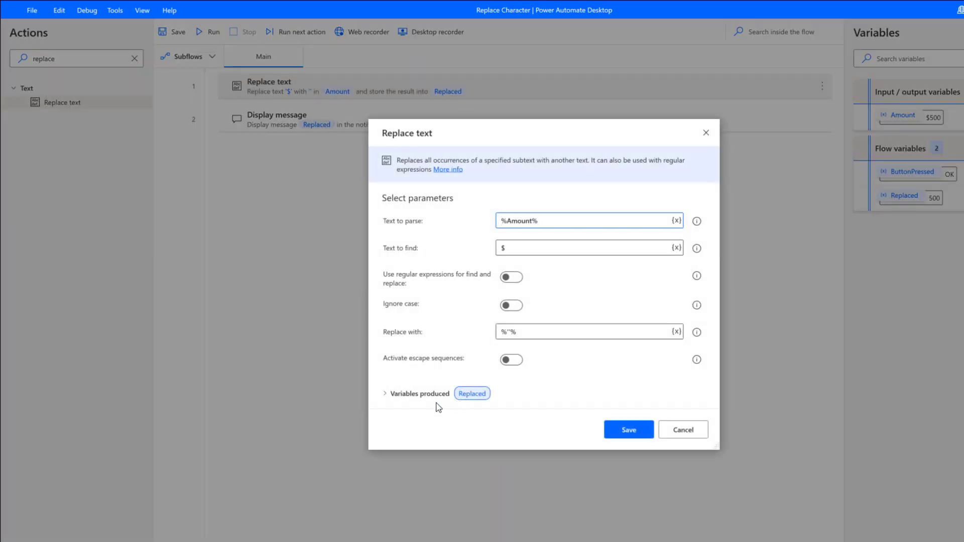
left_click(386, 396)
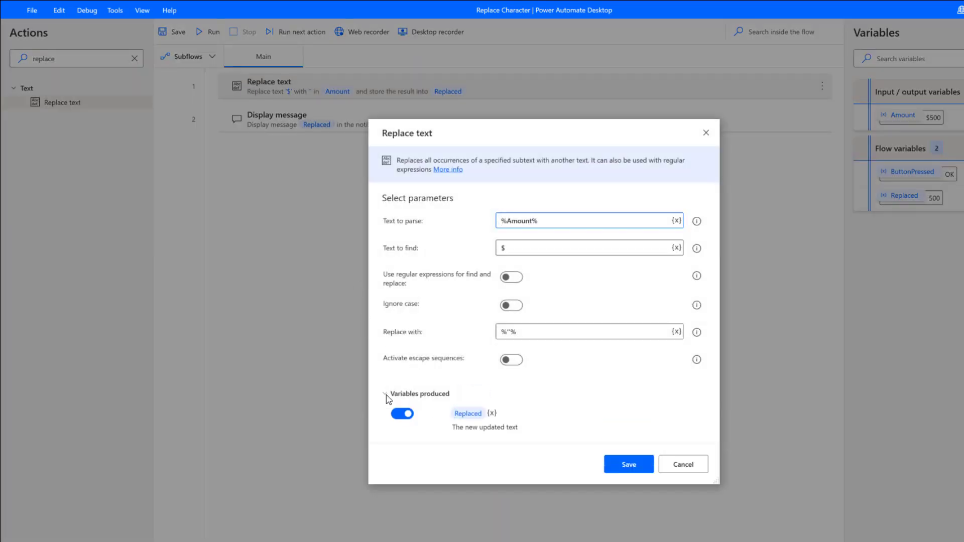
left_click(467, 415)
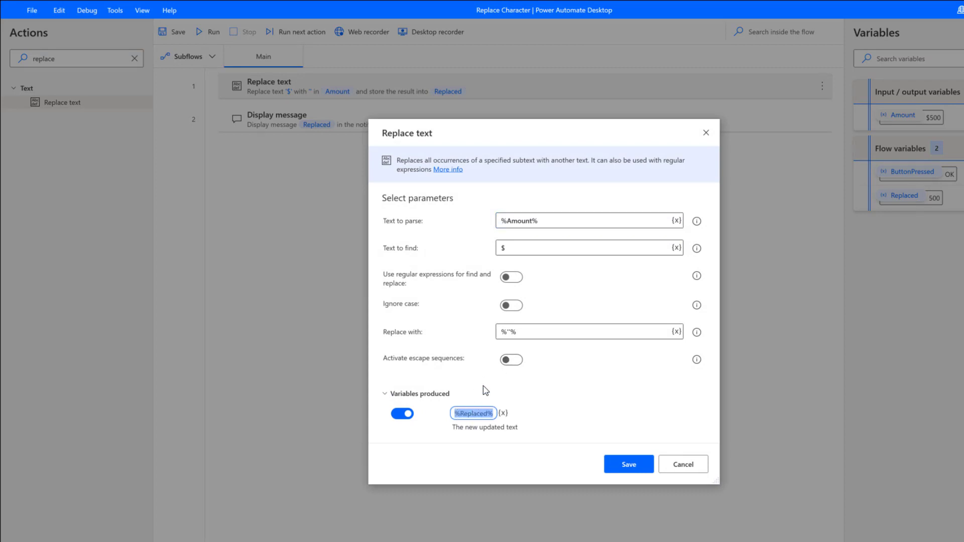
left_click(422, 395)
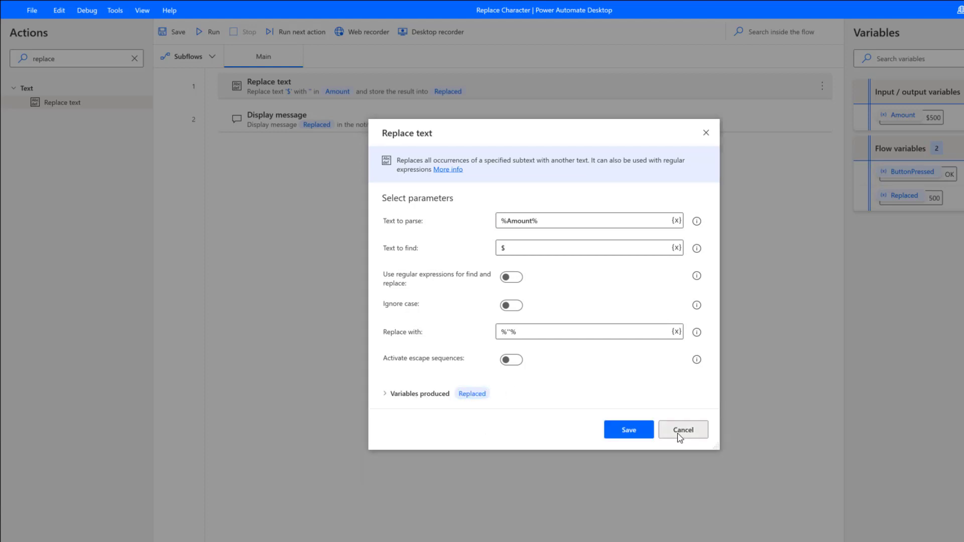
left_click(680, 438)
double_click(506, 128)
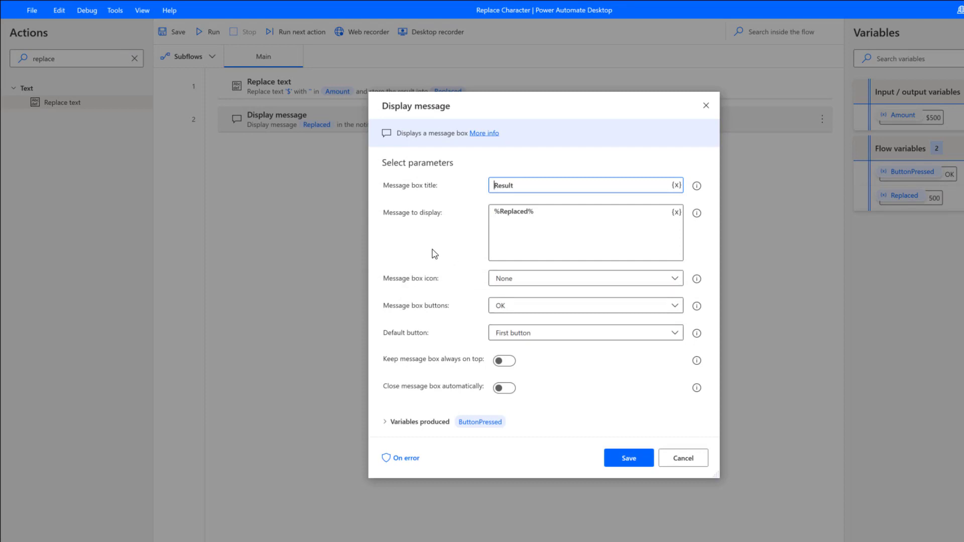
Review the message %Replaced% and title 'Result', then cancel without changes.
left_click(676, 213)
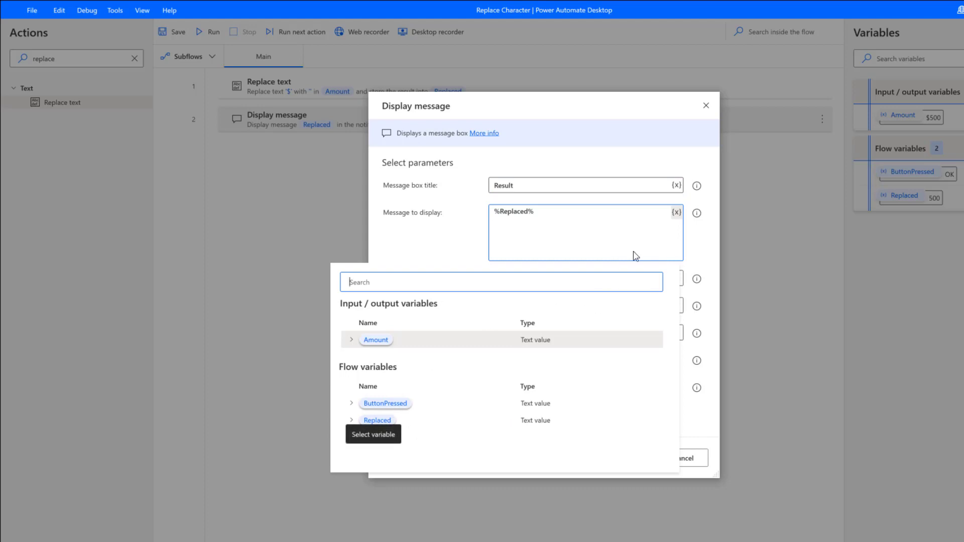
left_click(693, 246)
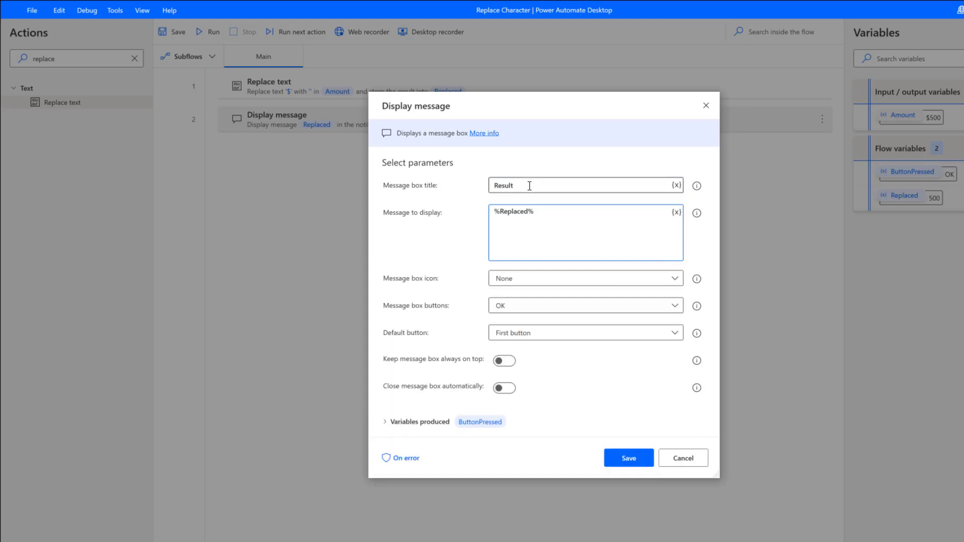
left_click_drag(529, 186, 438, 178)
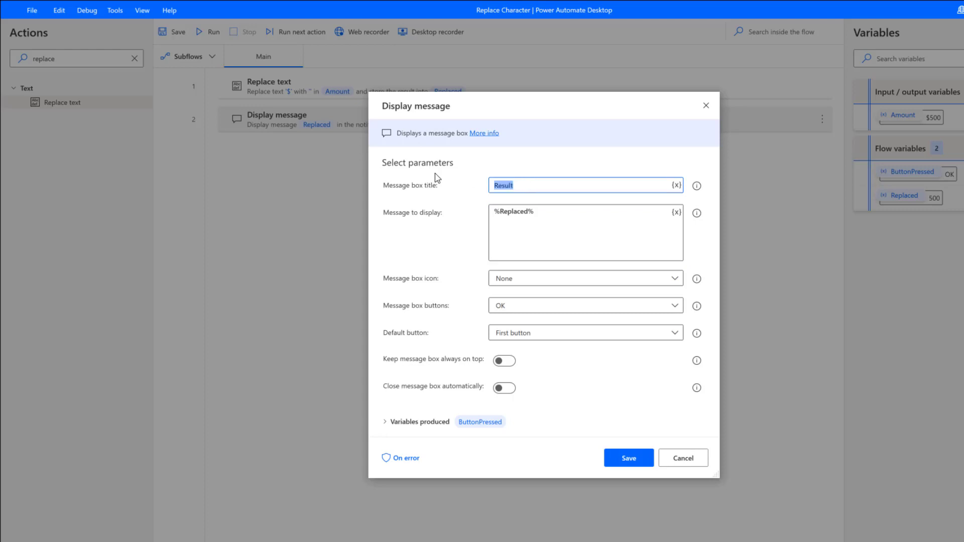
left_click(675, 463)
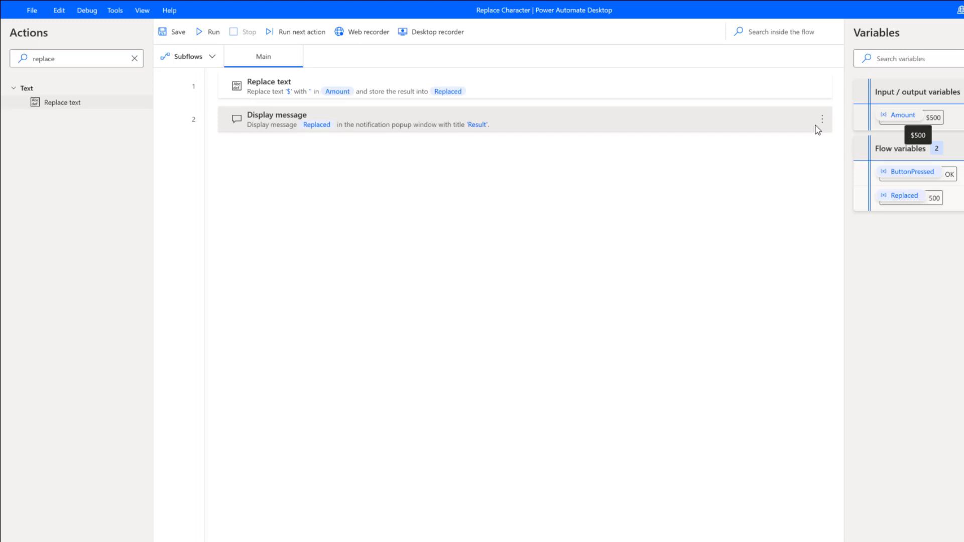
Run the Replace Character flow so both actions execute.
left_click(214, 33)
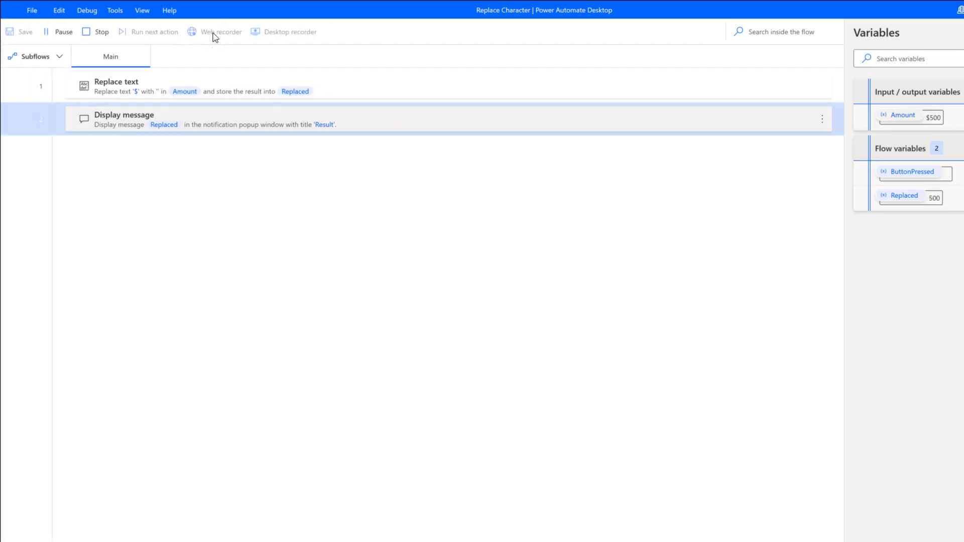